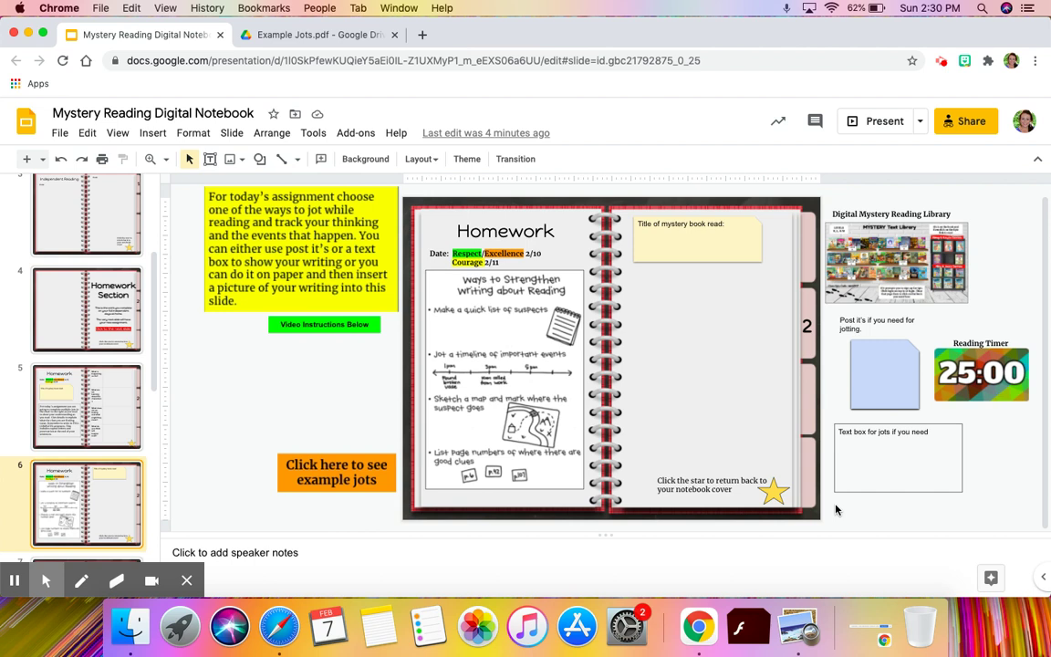
left_click(542, 342)
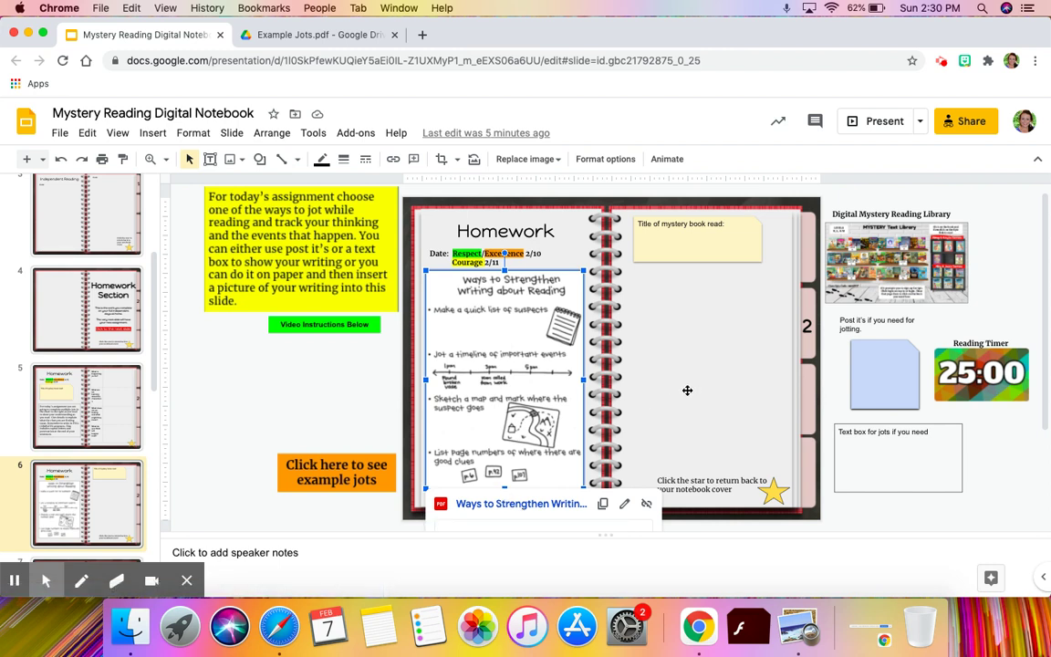
left_click(631, 389)
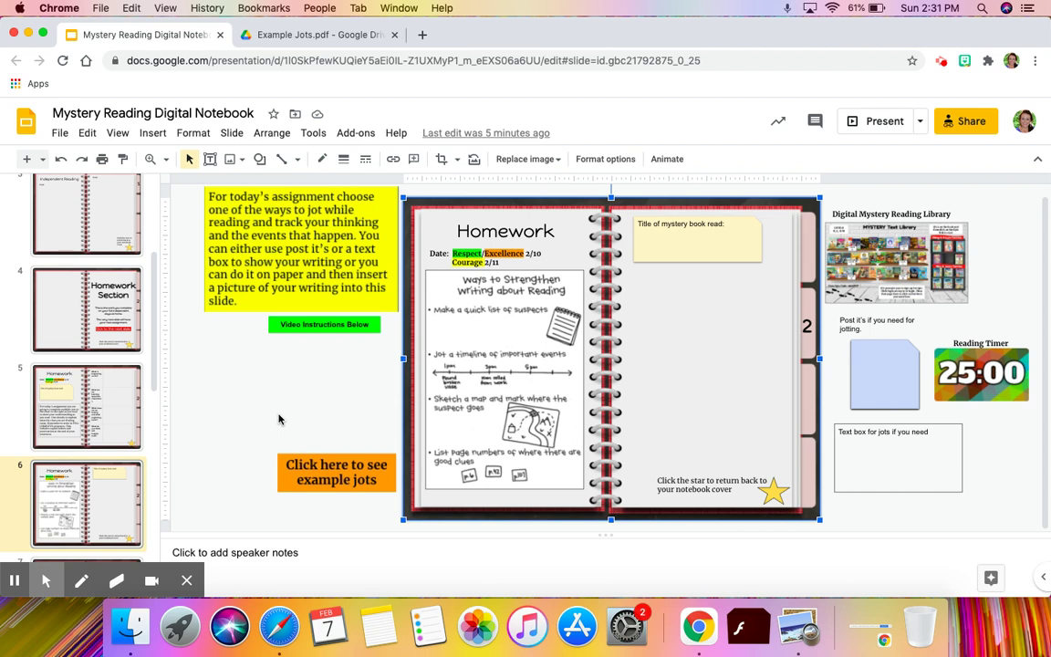
left_click(215, 429)
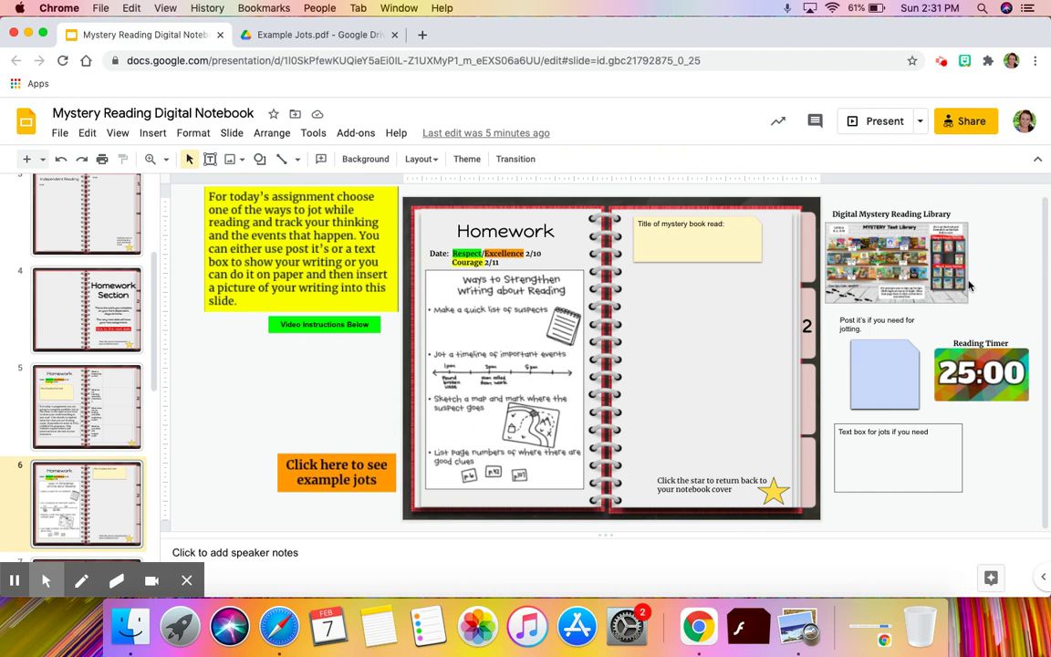
Move the text box for jots onto the notebook's right page, just below the mystery book title note
left_click(882, 355)
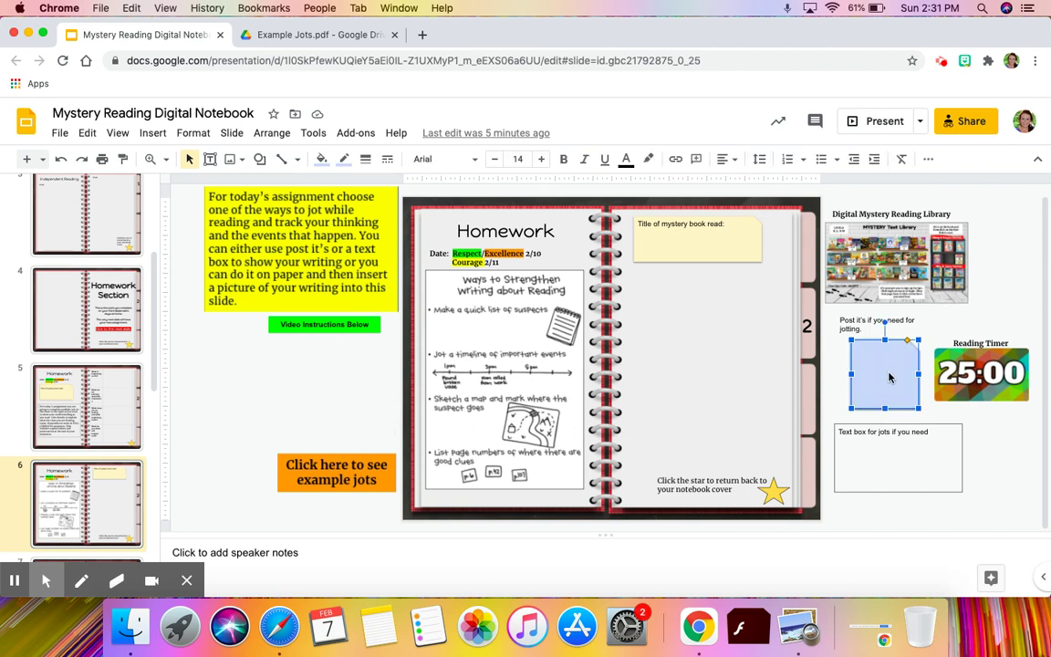
mouse_move(890, 377)
left_mouse_down()
mouse_move(649, 308)
mouse_move(725, 411)
mouse_move(869, 356)
mouse_move(889, 379)
left_mouse_up()
left_click(931, 436)
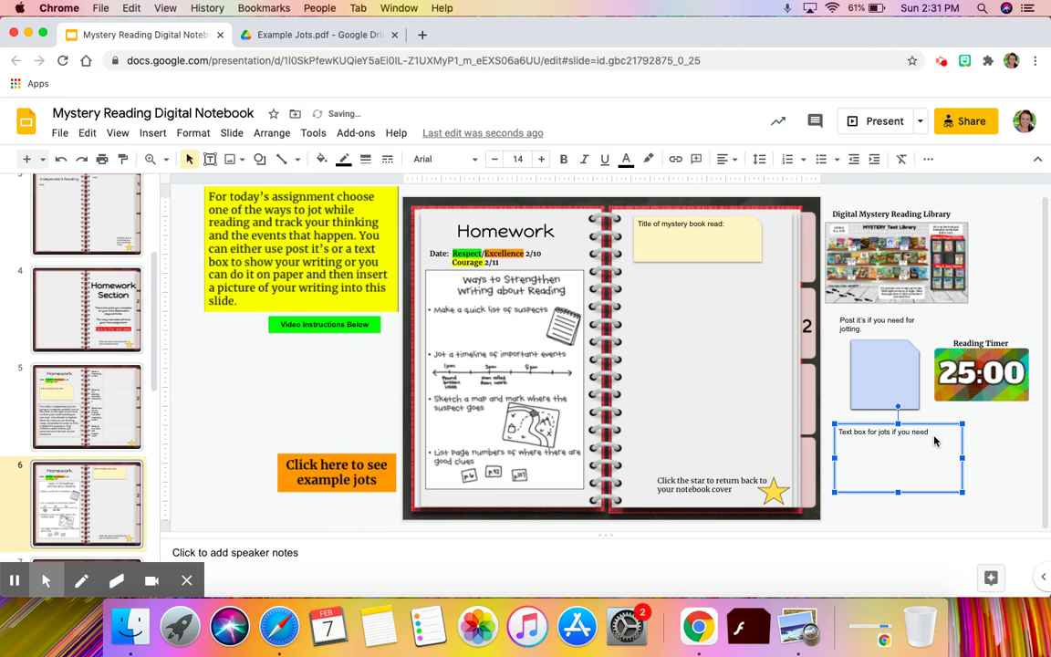
left_click_drag(870, 436, 730, 292)
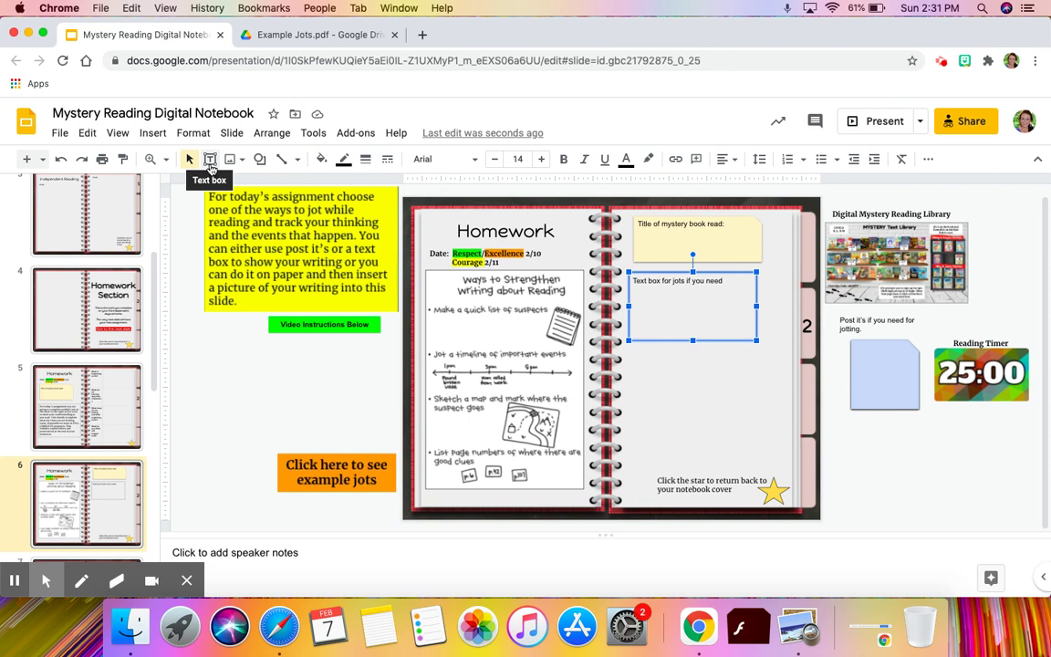
Draw an additional empty text box on the notebook's right page, below the text box for jots
left_click(209, 160)
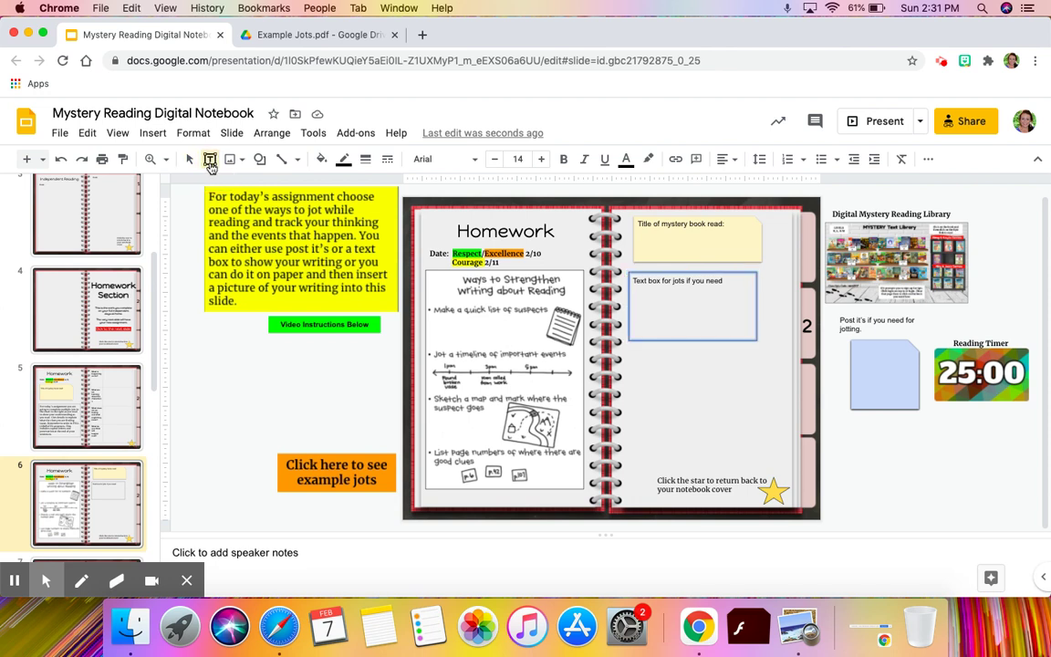
left_click_drag(638, 359, 771, 453)
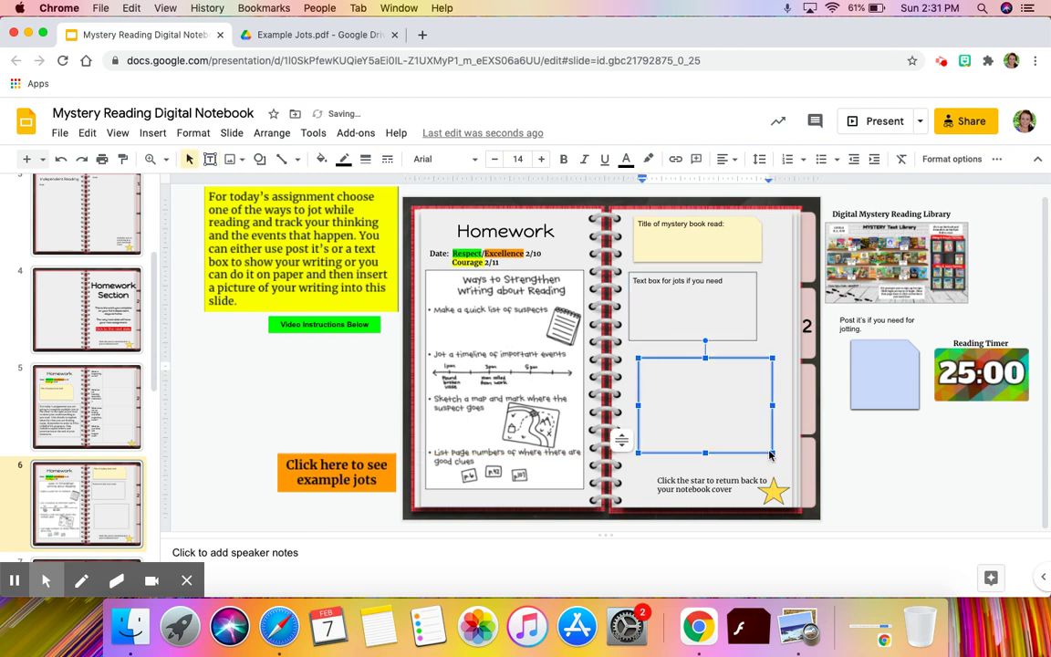
left_click(873, 476)
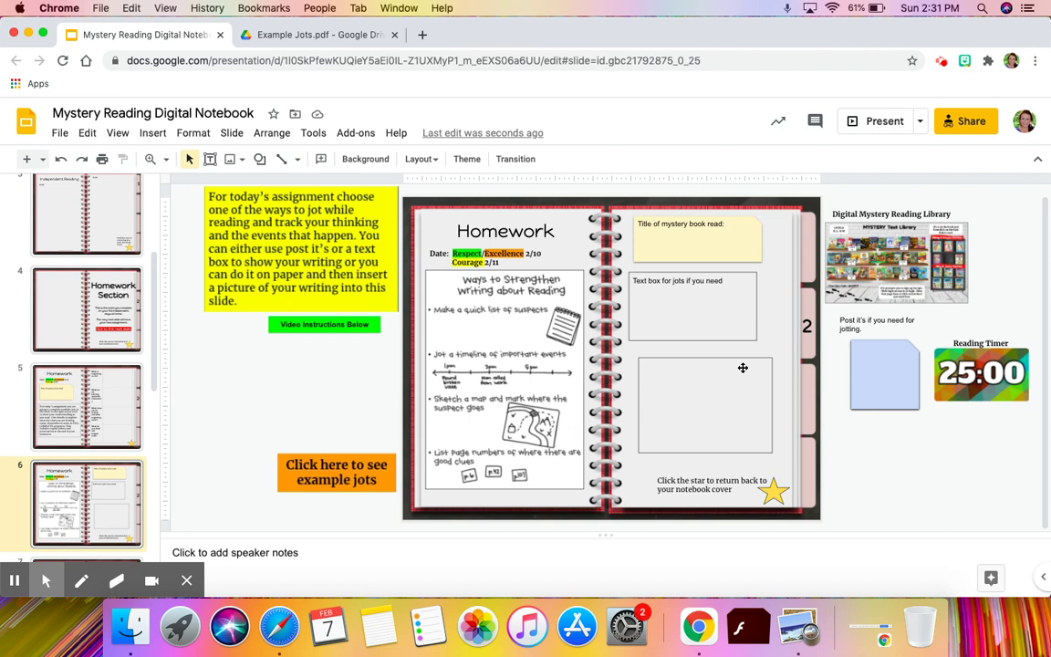
Review the suspect list and chapter timeline examples in Example Jots.pdf and return to the notebook's homework slide
left_click(353, 468)
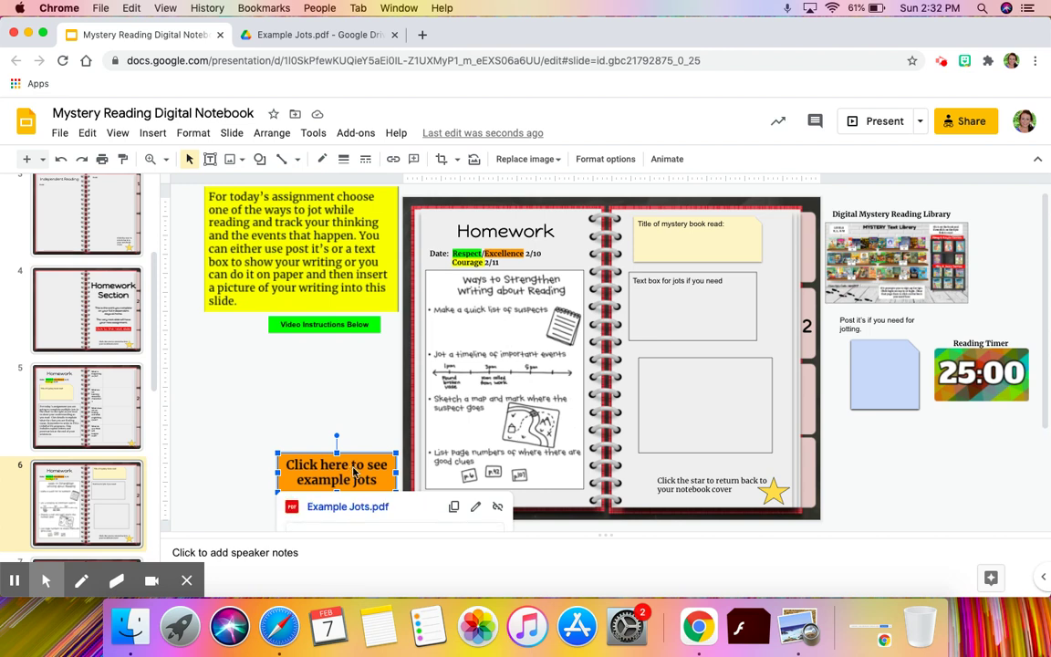
left_click(330, 37)
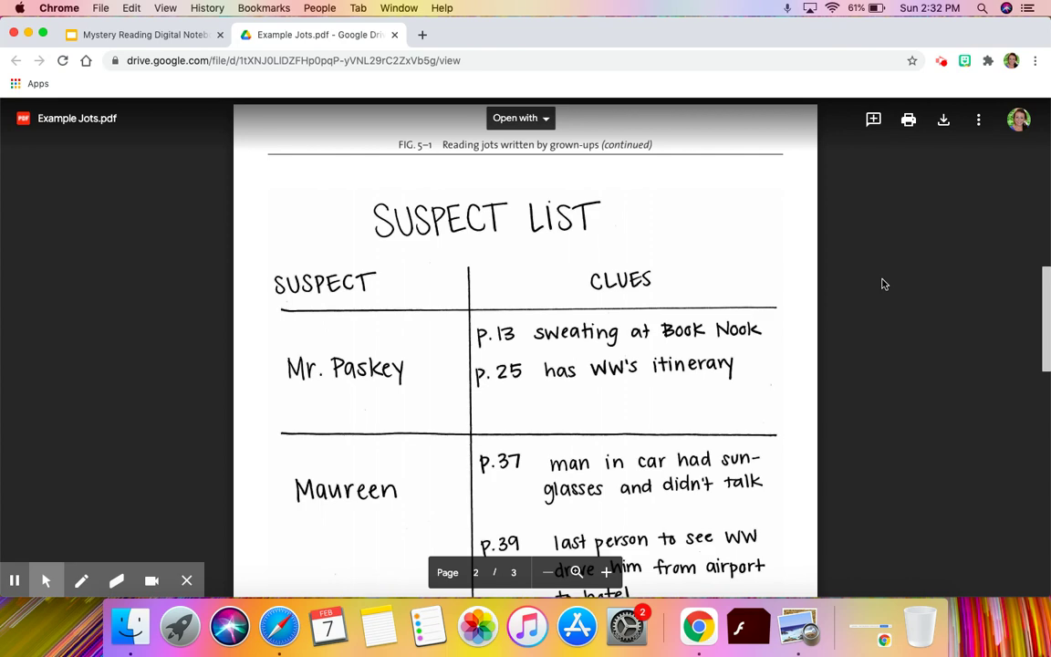
scroll(882, 284, "down", 3)
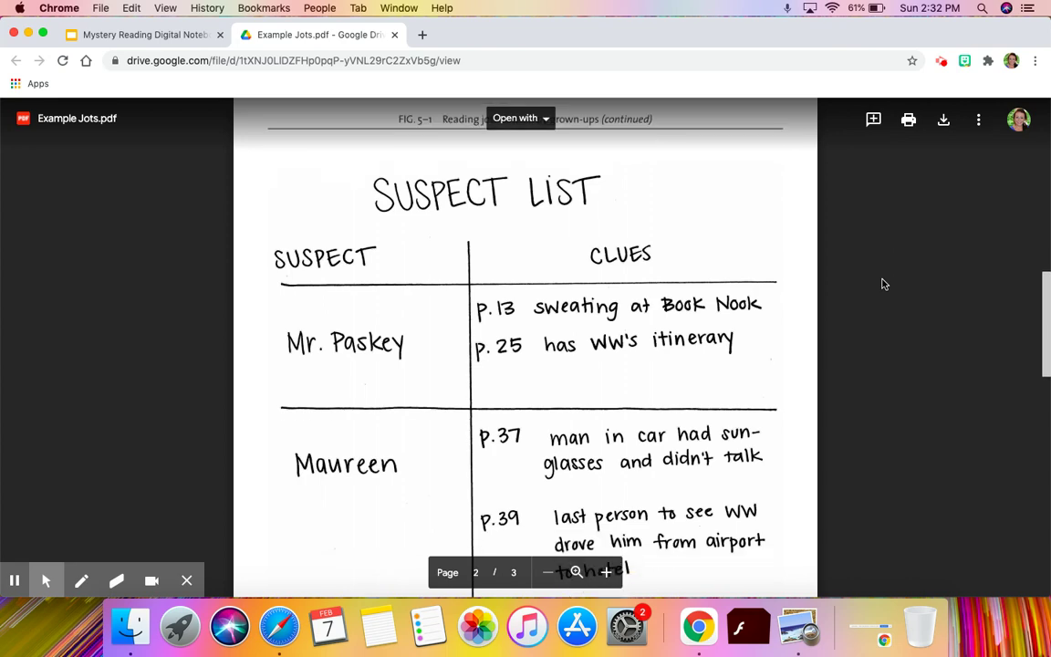
scroll(882, 283, "down", 1)
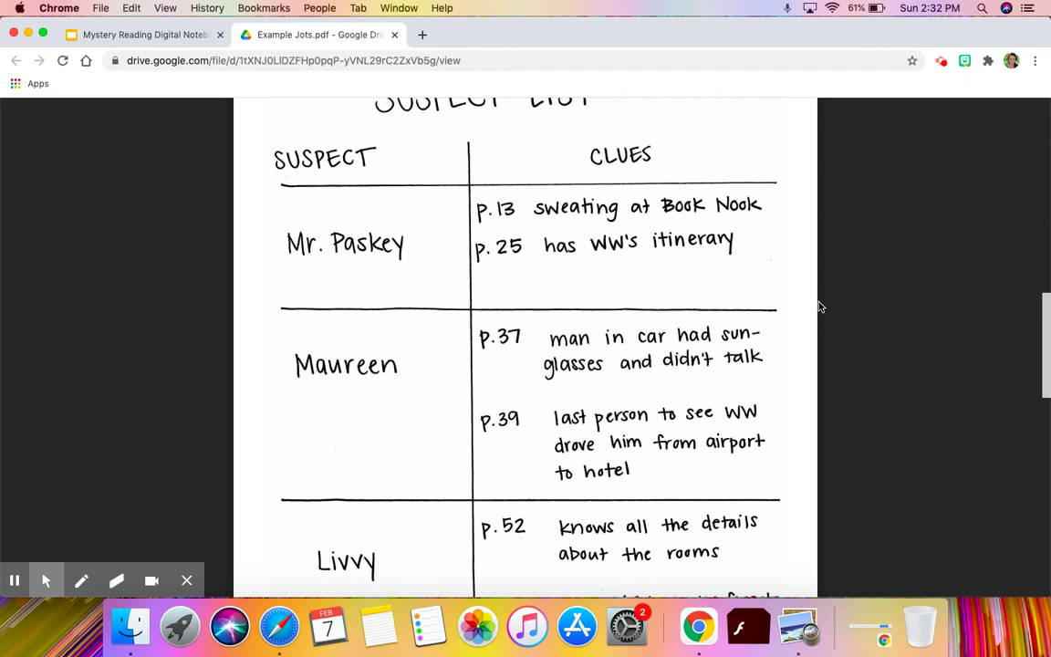
scroll(856, 341, "down", 10)
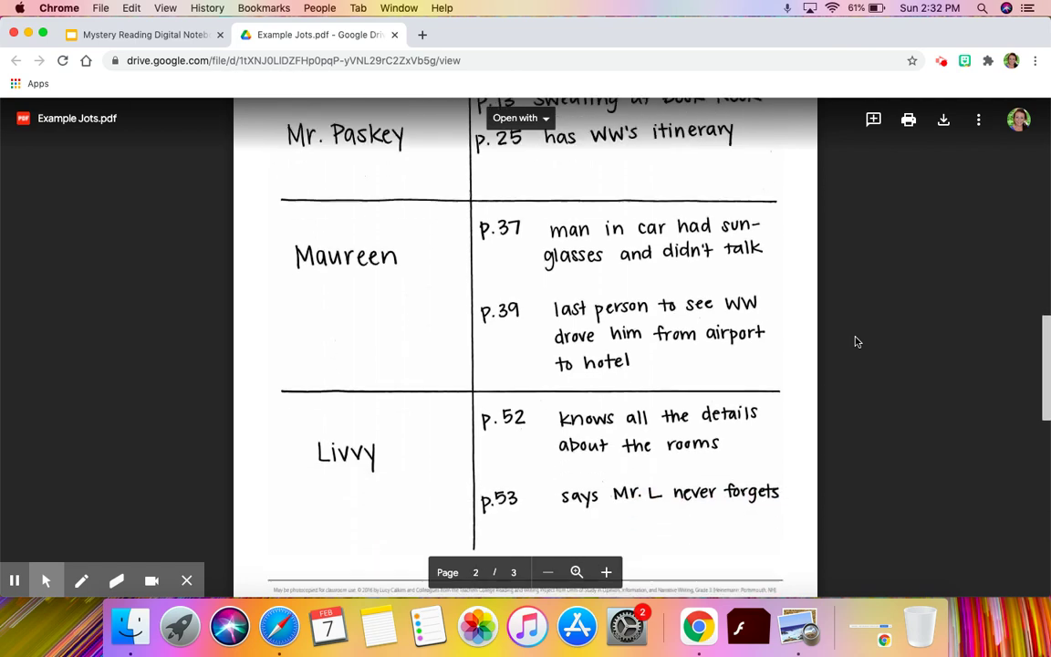
scroll(856, 342, "down", 3)
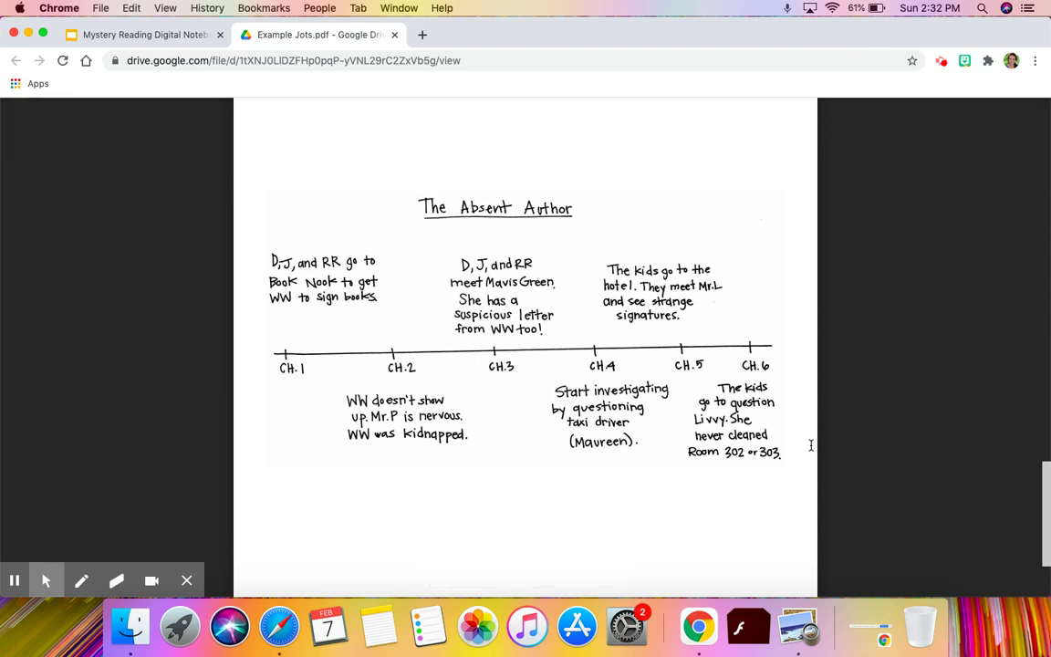
scroll(810, 444, "up", 10)
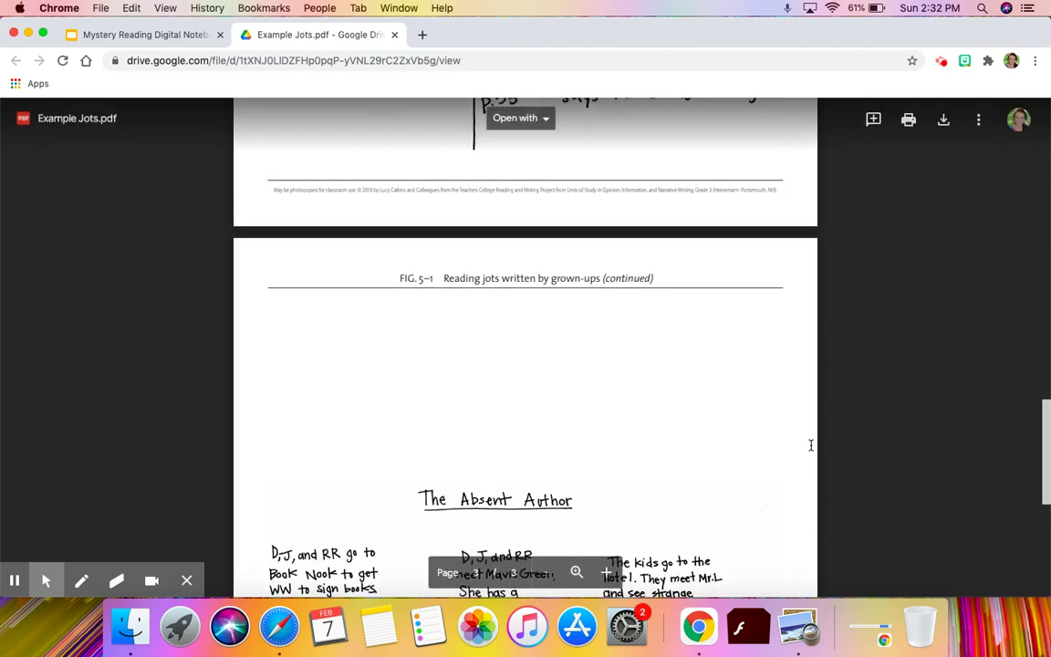
scroll(810, 444, "up", 5)
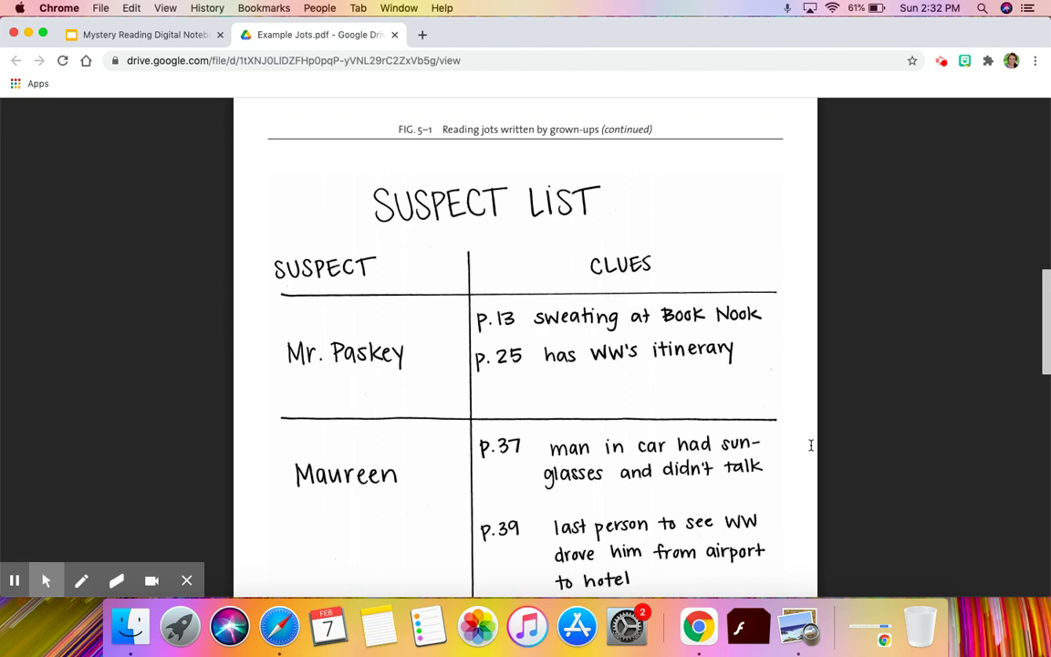
left_click(150, 35)
left_click(223, 465)
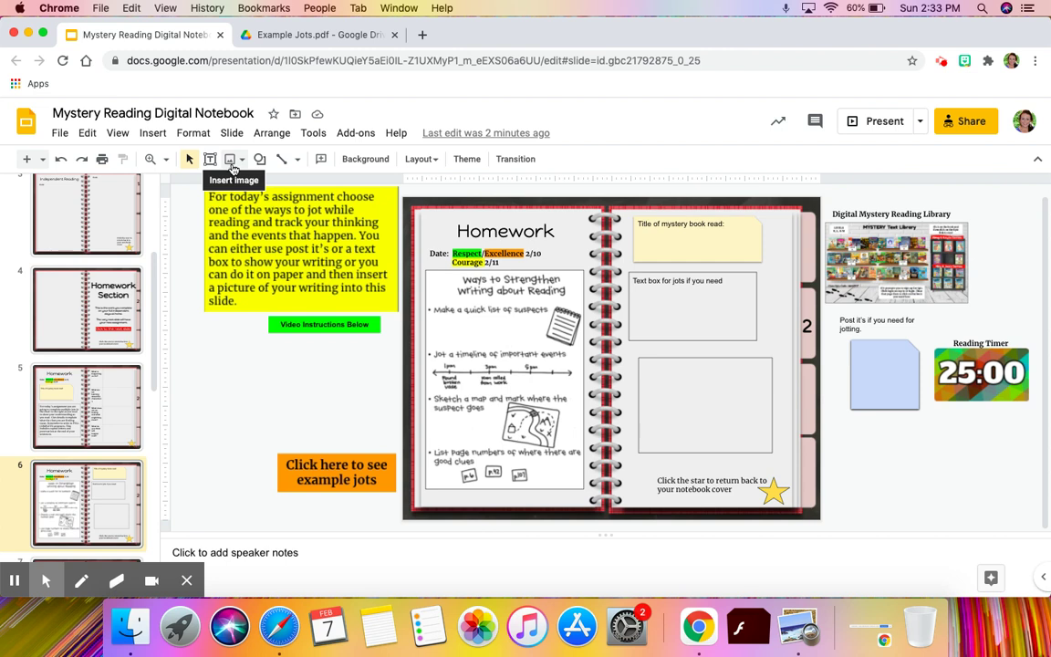
Examine the available sources for inserting a picture into the homework slide, without inserting one
left_click(231, 161)
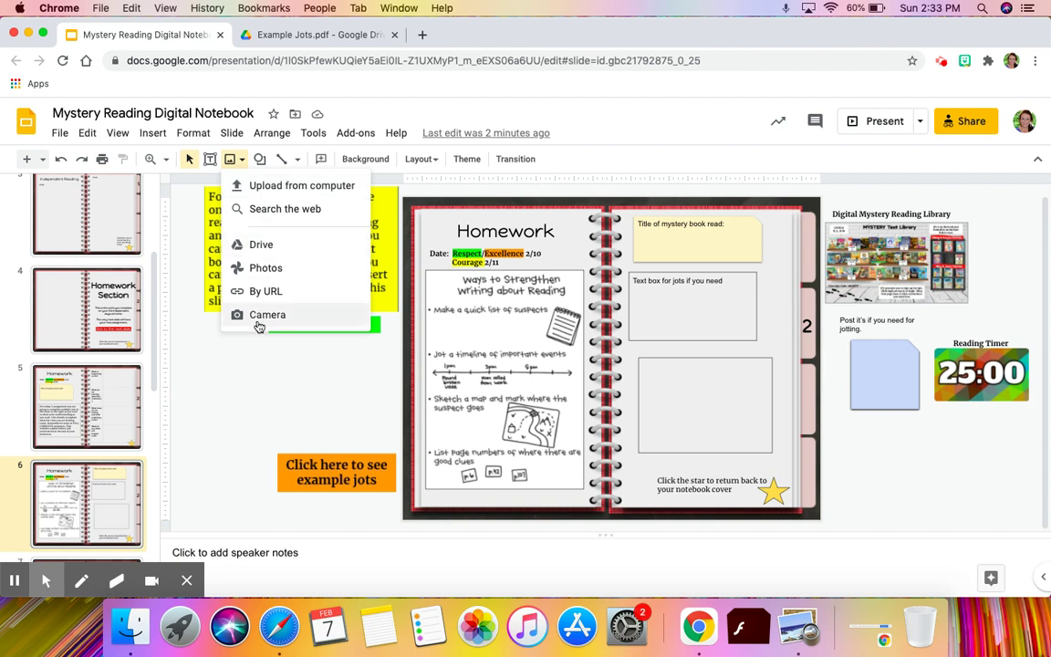
left_click(185, 336)
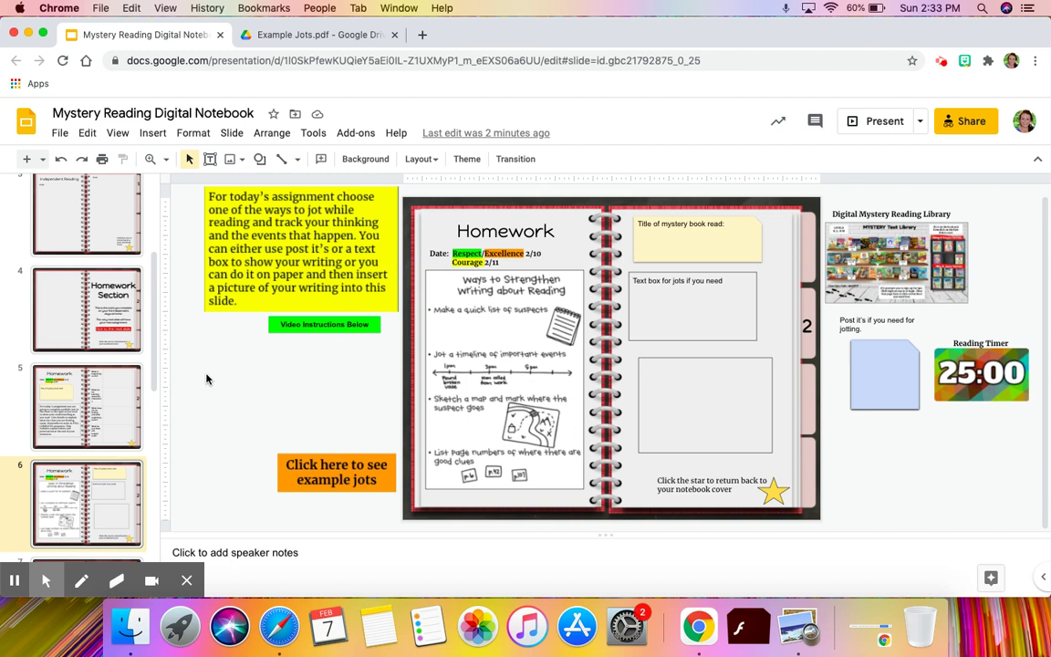
left_click(152, 135)
mouse_move(167, 161)
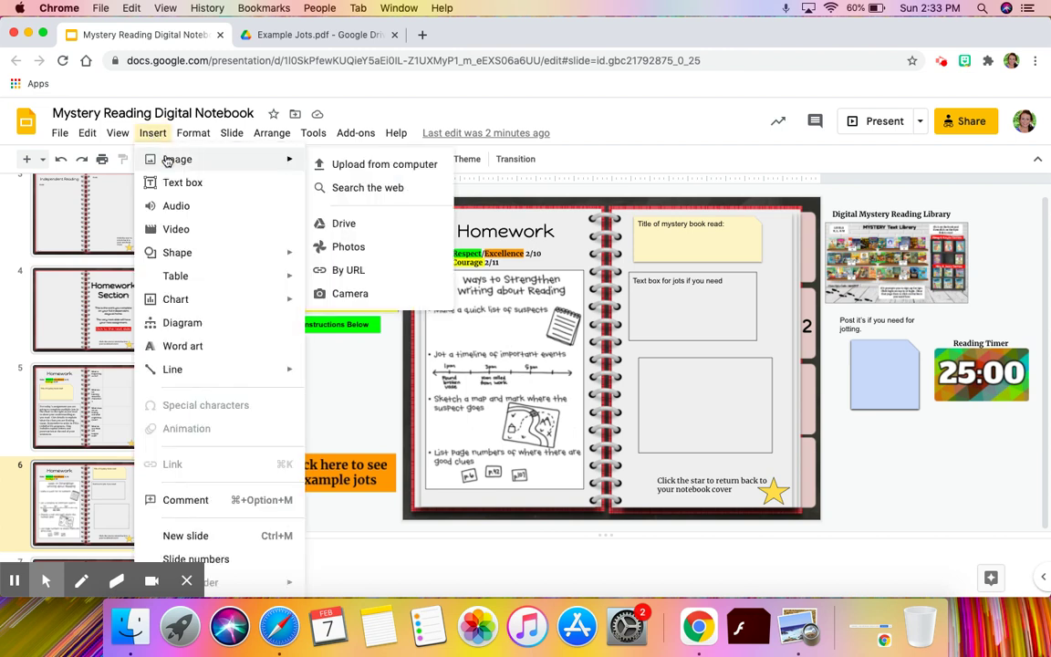
left_click(345, 366)
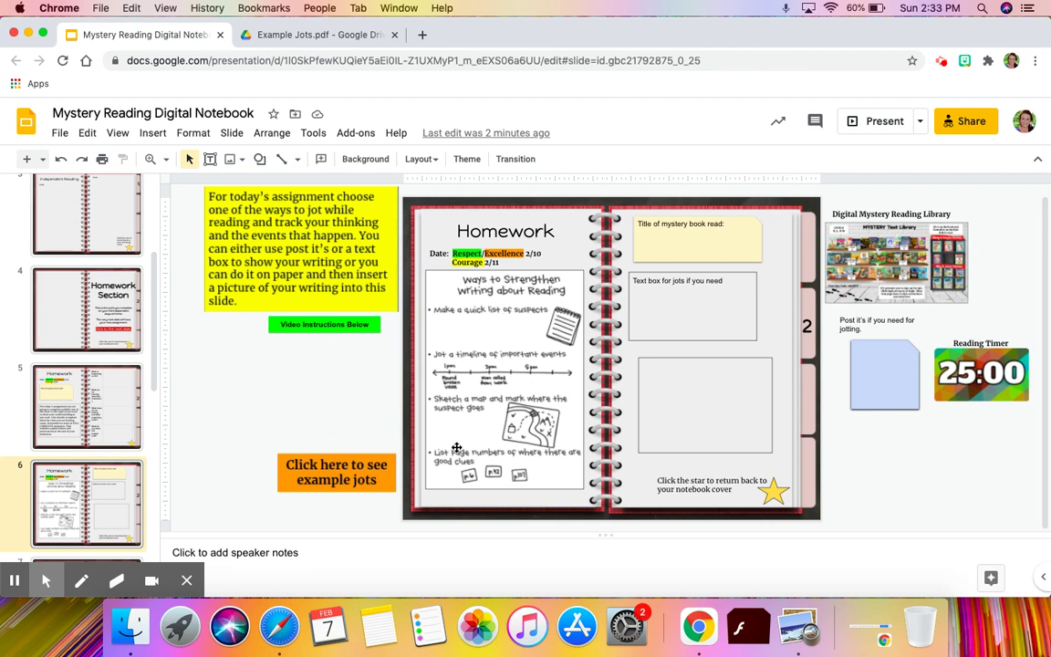
Check the link on the Ways to Strengthen Writing chart and briefly revisit Example Jots.pdf
left_click(497, 326)
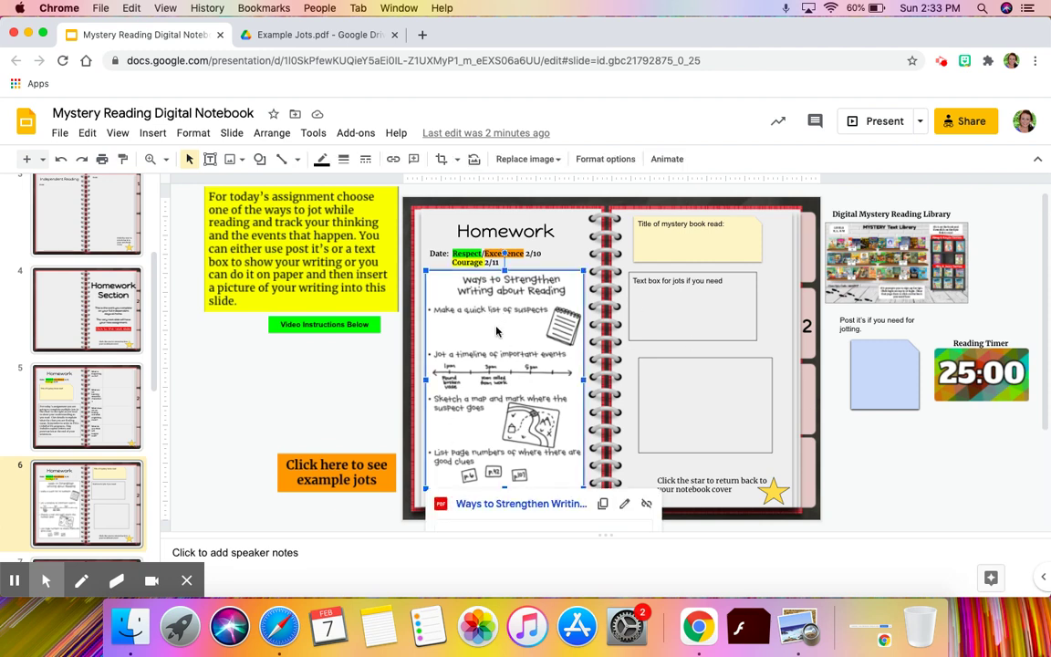
left_click(279, 34)
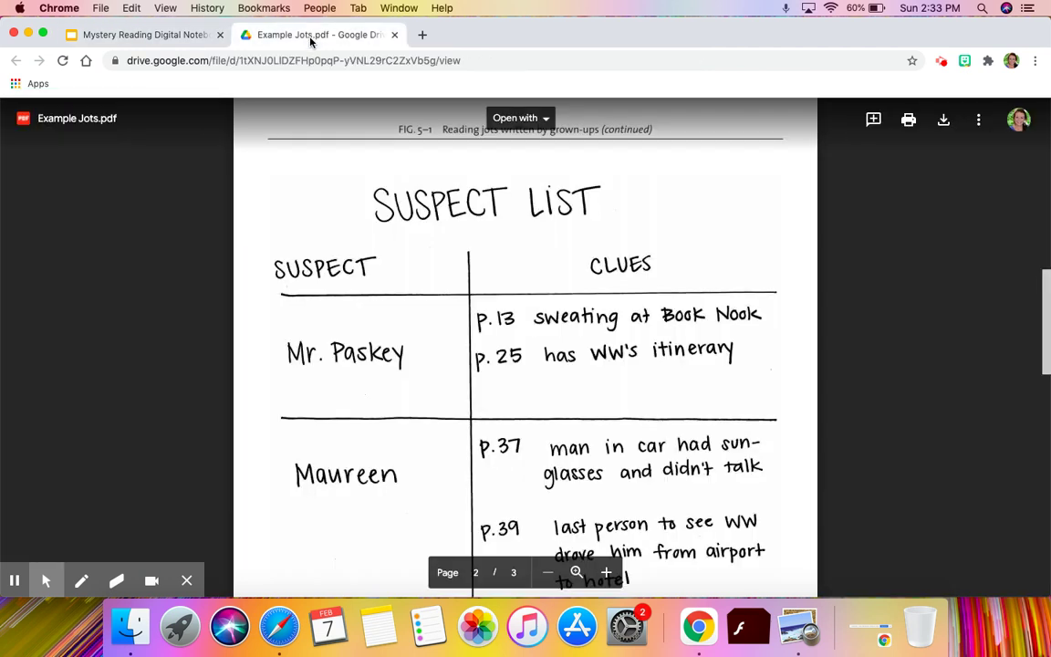
left_click(146, 34)
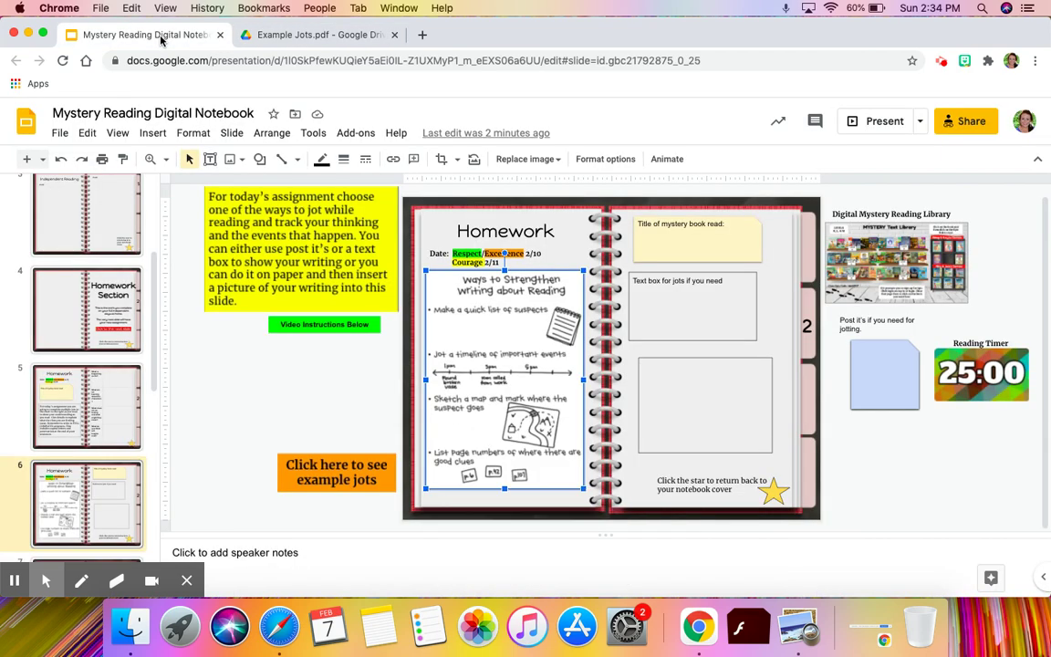
left_click(859, 460)
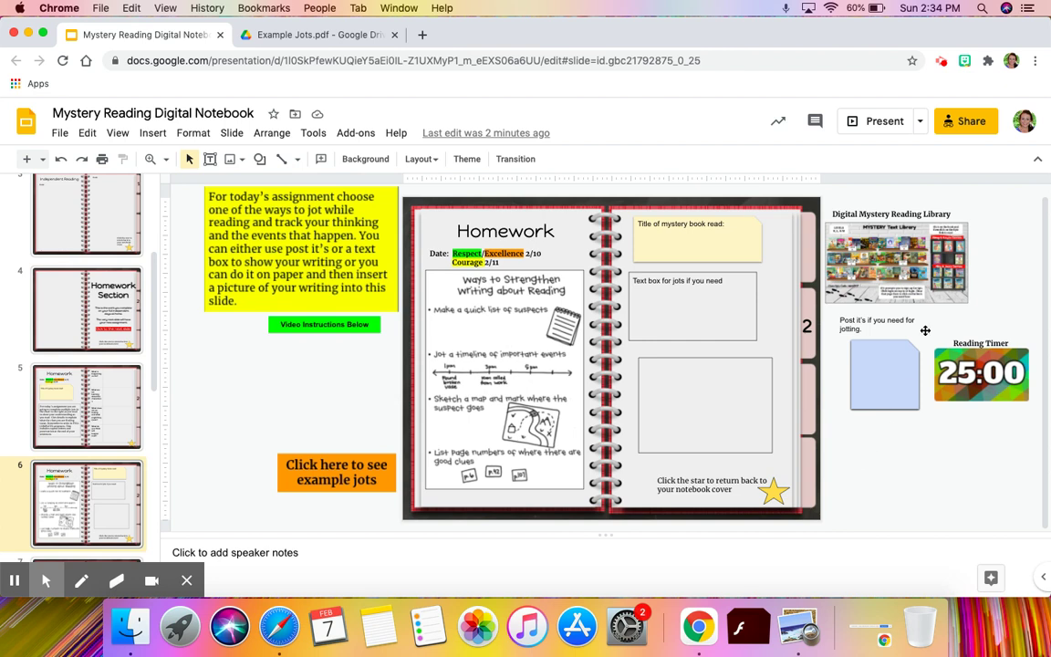
Check the links on the Digital Mystery Reading Library picture and the reading timer, and select the mystery book title note
left_click(851, 278)
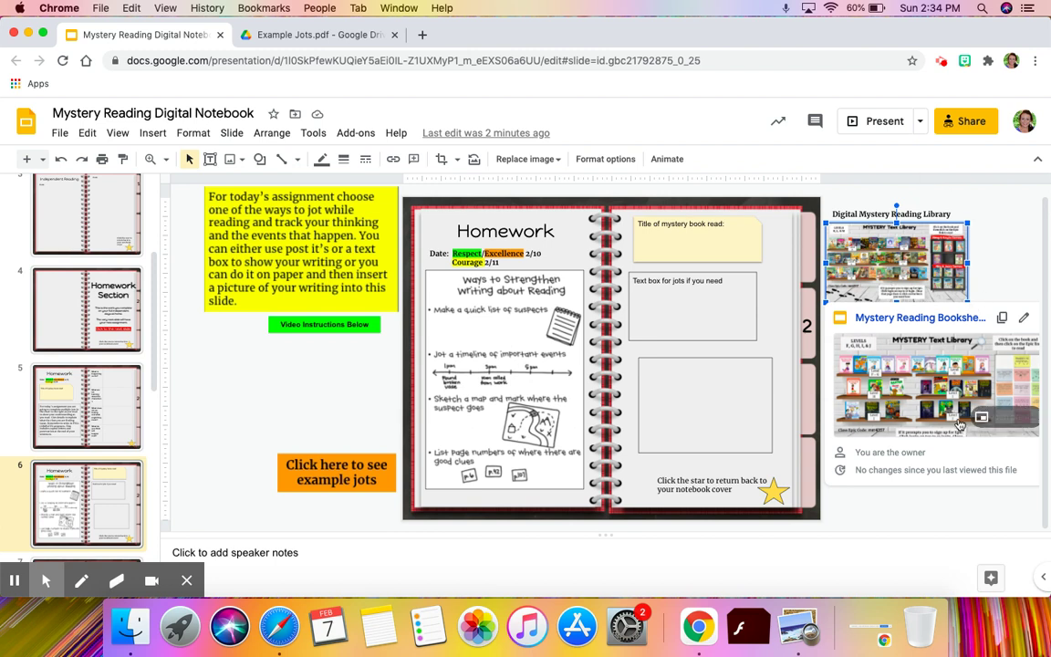
left_click(815, 467)
left_click(973, 386)
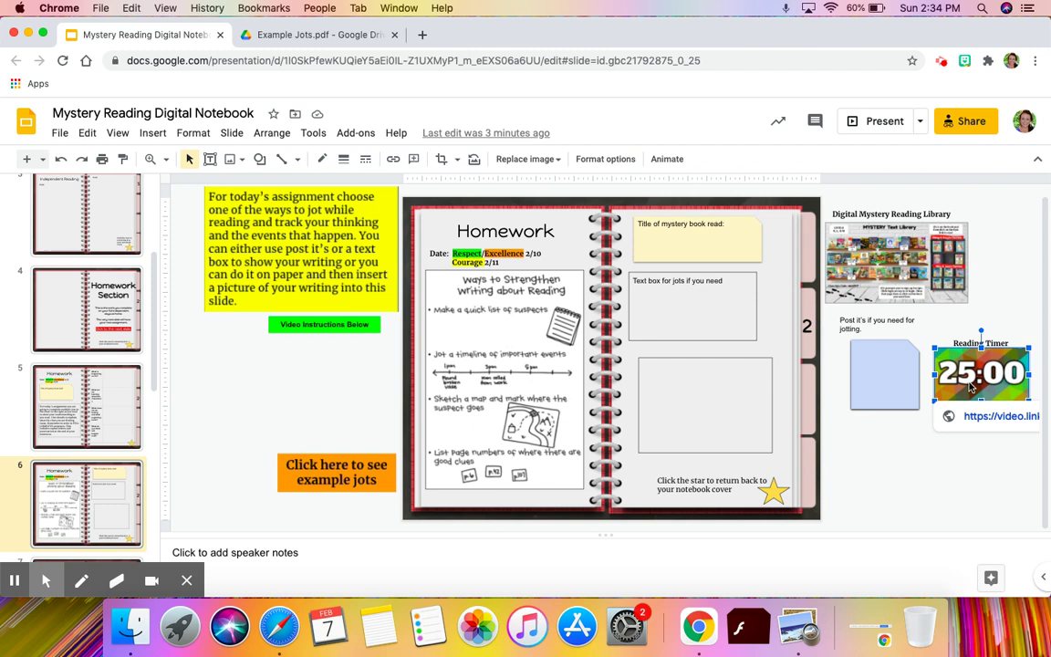
left_click(756, 235)
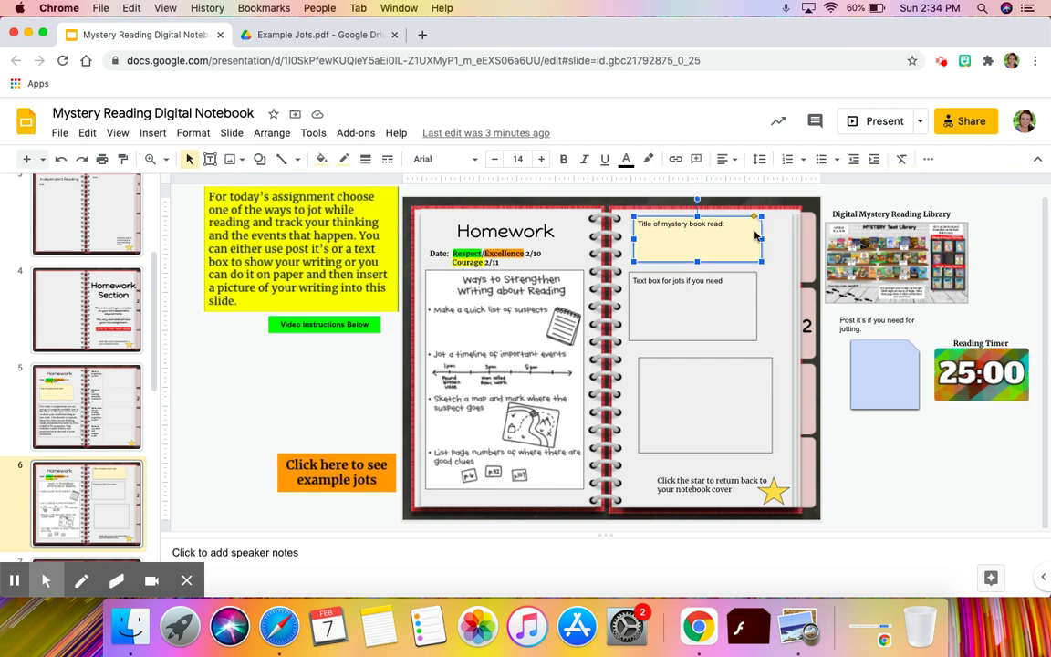